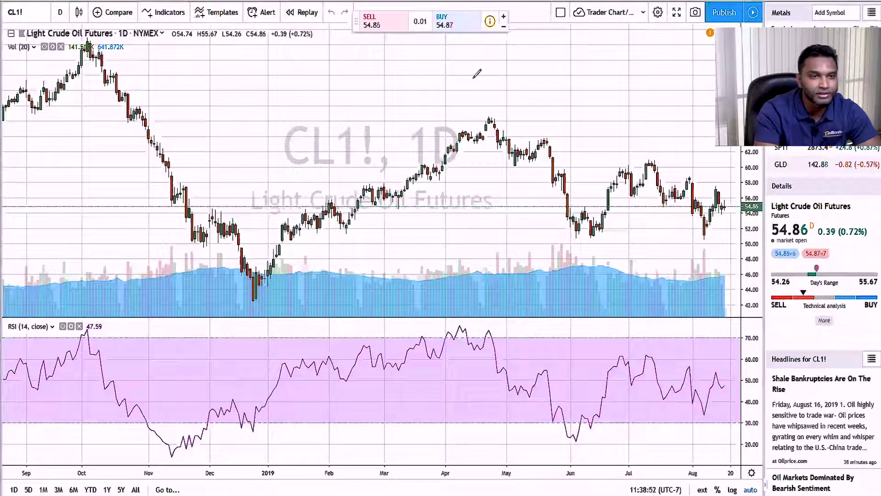
Brush-circle the CL1! symbol, the D interval button and the 2019, Oct and Nov labels.
mouse_move(21, 1)
mouse_down()
mouse_move(4, 19)
mouse_move(28, 3)
mouse_up()
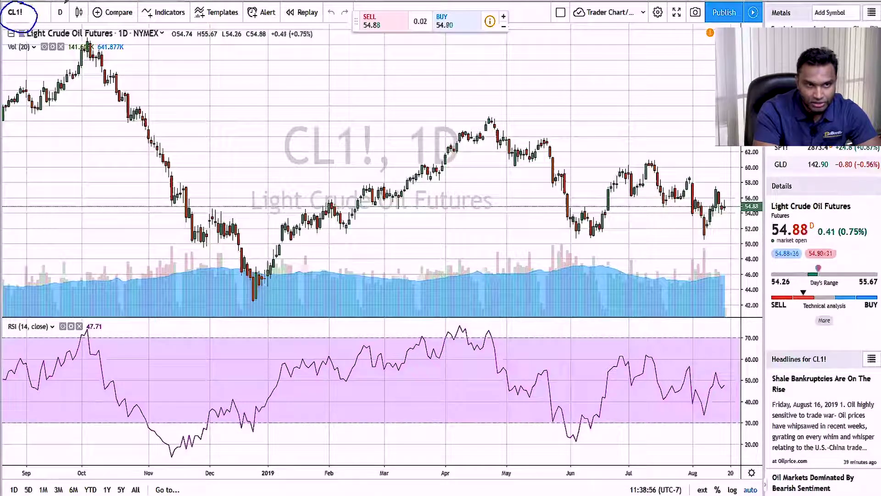
drag(57, 2, 72, 10)
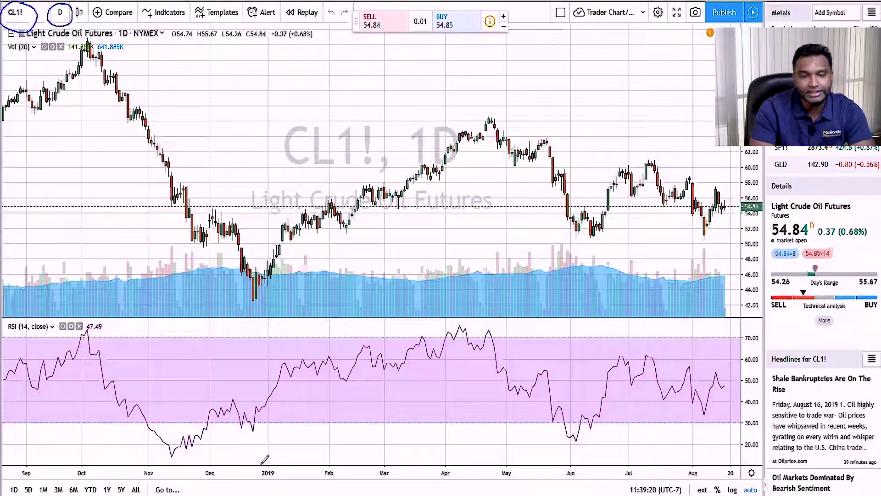
drag(270, 457, 273, 458)
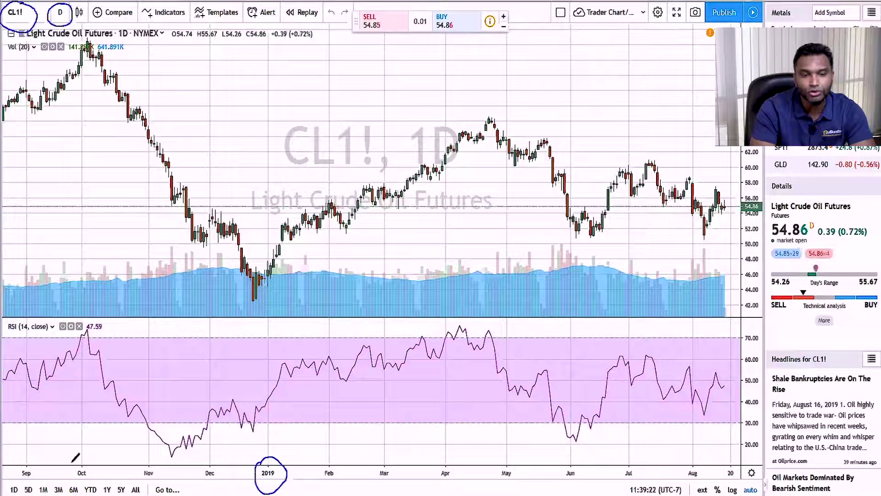
drag(75, 461, 78, 462)
Circle the Dec label and trace crude's slide from October's peak to December's low.
mouse_move(151, 460)
mouse_down()
mouse_move(133, 470)
mouse_move(156, 460)
mouse_move(225, 475)
mouse_move(197, 468)
mouse_up()
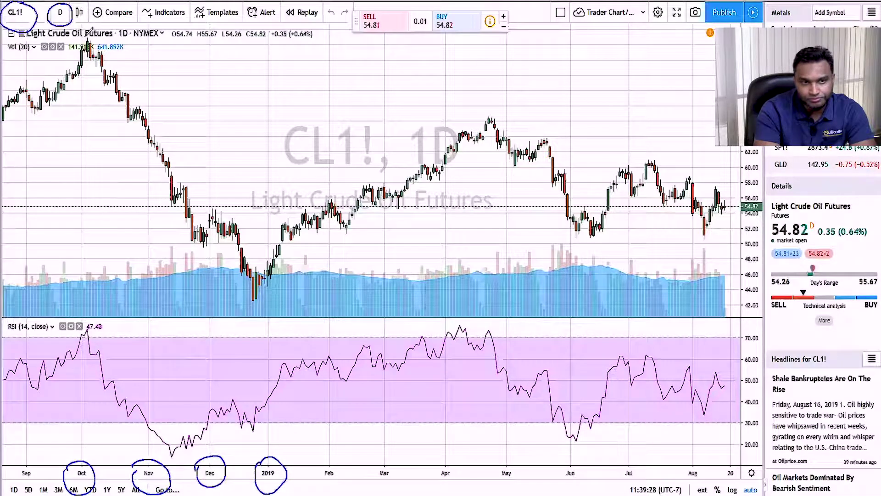
drag(72, 40, 102, 39)
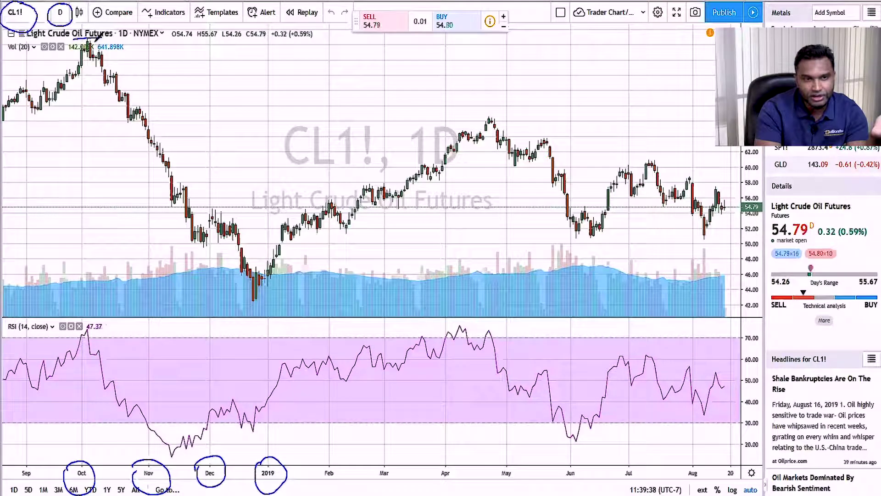
mouse_move(98, 45)
mouse_down()
mouse_move(113, 67)
mouse_move(106, 82)
mouse_move(155, 112)
mouse_move(158, 137)
mouse_move(237, 278)
mouse_move(257, 292)
mouse_up()
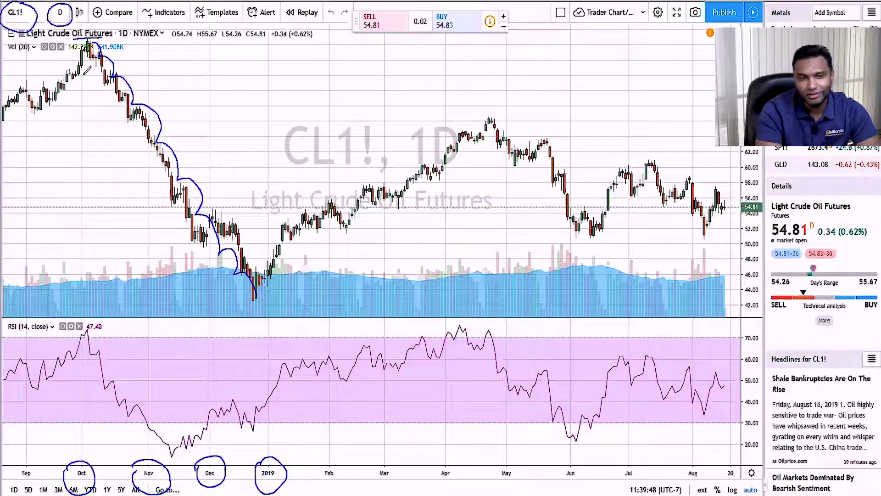
Handwrite '78 – 42' beside the October peak, underline it, and underline the December low.
mouse_move(156, 47)
mouse_down()
mouse_move(171, 48)
mouse_move(159, 78)
mouse_move(188, 77)
mouse_up()
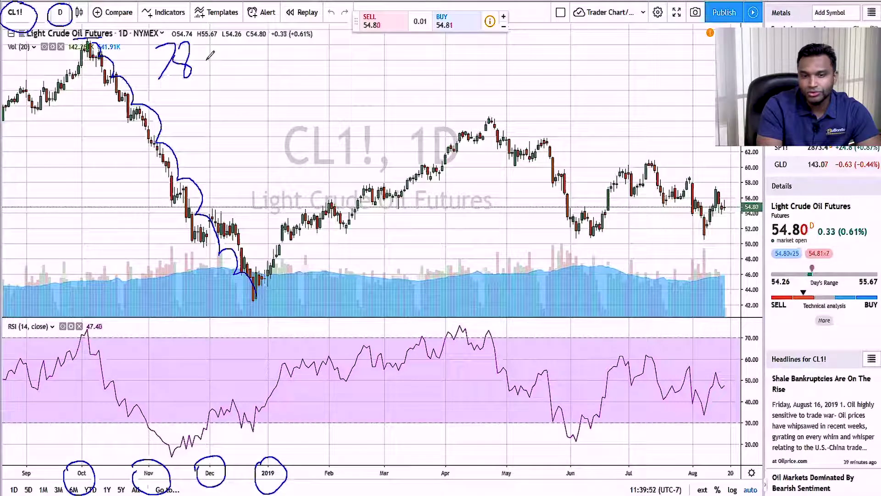
drag(239, 305, 288, 298)
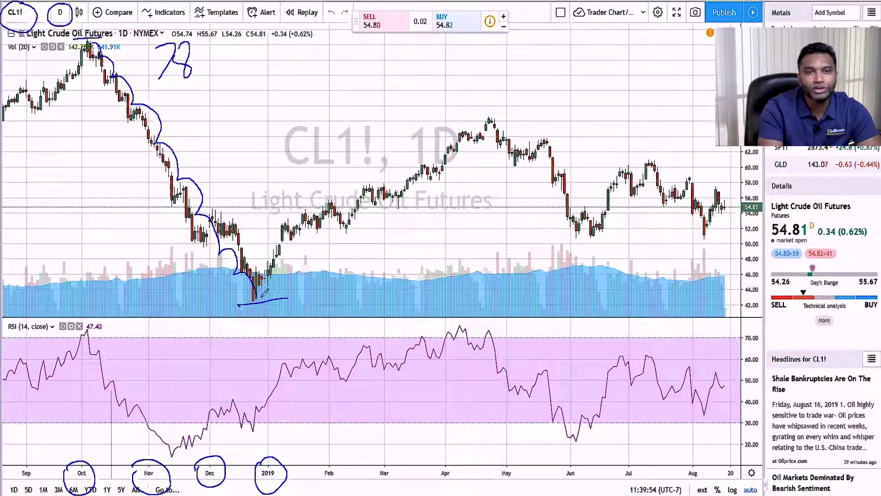
drag(201, 65, 275, 53)
mouse_move(251, 39)
mouse_down()
mouse_move(252, 78)
mouse_move(294, 64)
mouse_up()
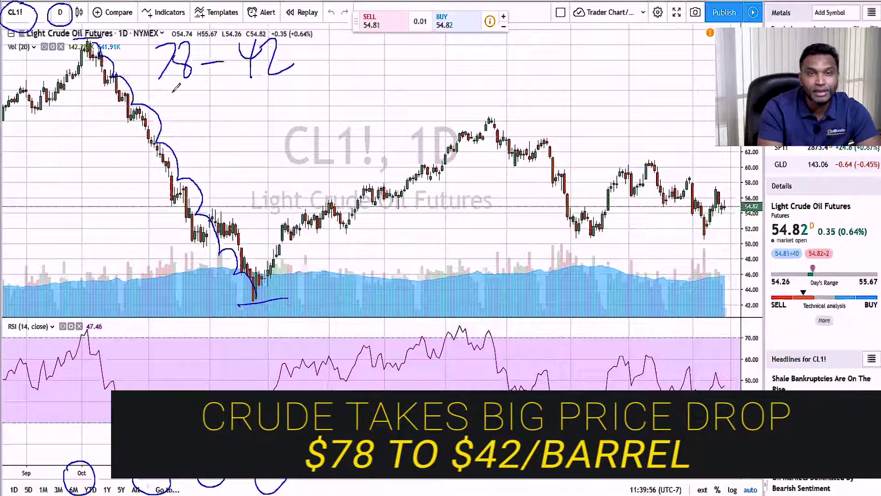
drag(165, 91, 278, 78)
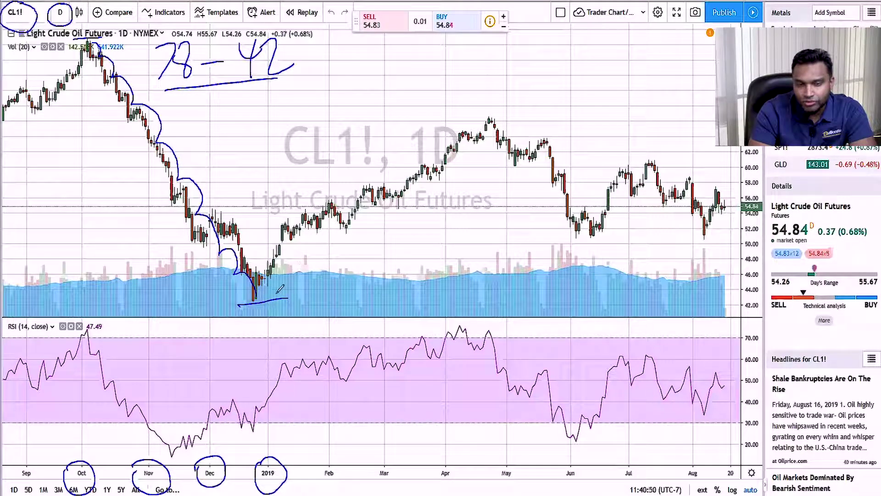
Draw the December-to-April trendline, the April-high level back to October and the June drop, then erase all.
mouse_move(258, 305)
mouse_down()
mouse_move(347, 212)
mouse_move(482, 107)
mouse_up()
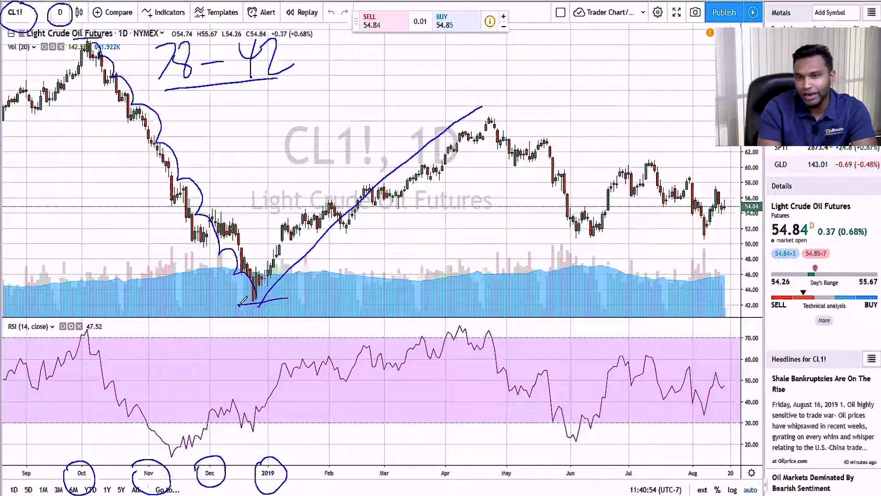
drag(467, 117, 511, 111)
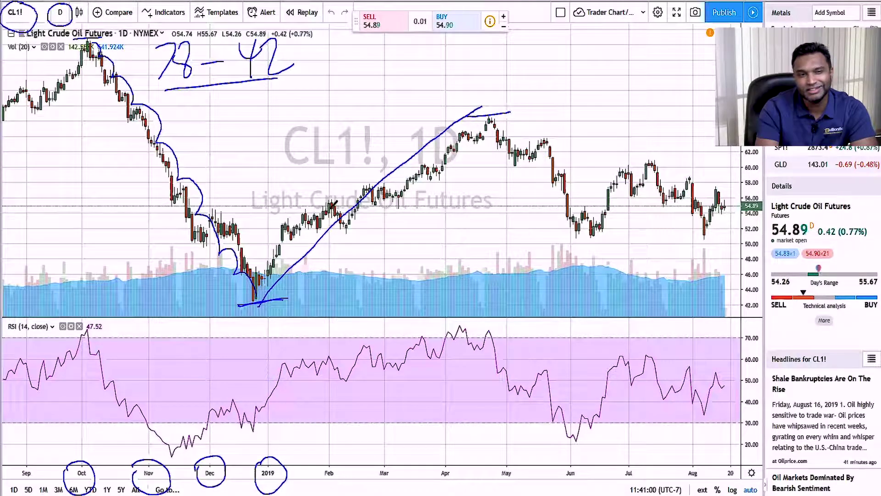
drag(65, 128, 502, 108)
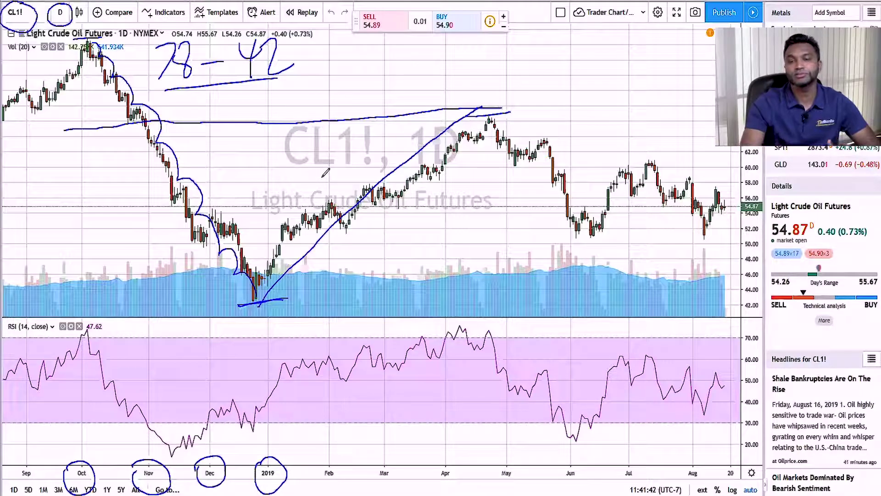
mouse_move(477, 109)
mouse_down()
mouse_move(472, 117)
mouse_move(507, 113)
mouse_move(540, 146)
mouse_move(590, 239)
mouse_up()
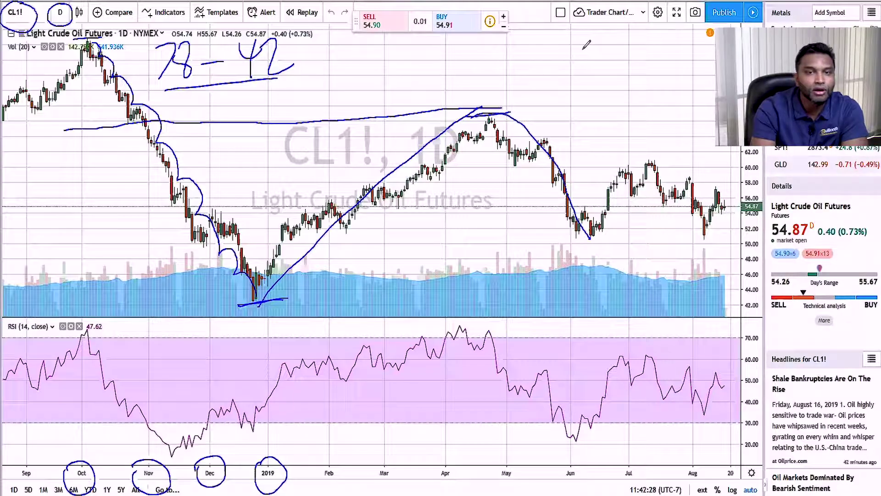
key(e)
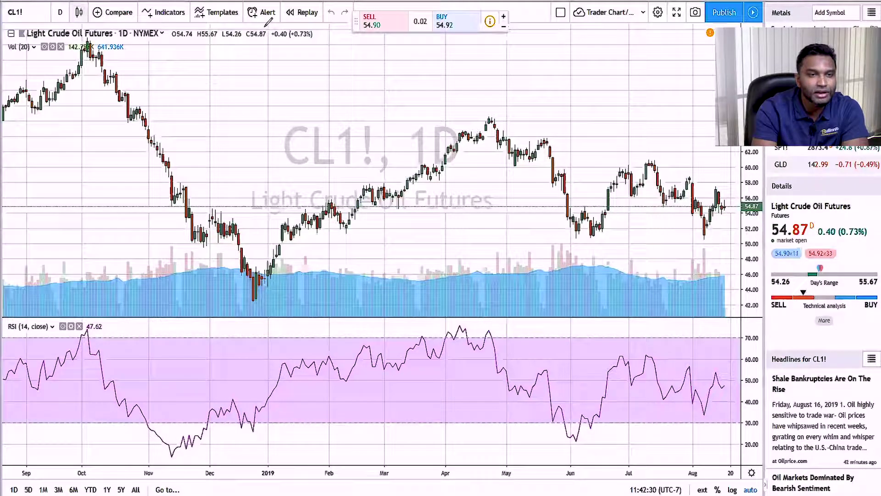
Switch to the weekly interval and trace the October 2018 fall and the 2017–2018 uptrend.
click(60, 12)
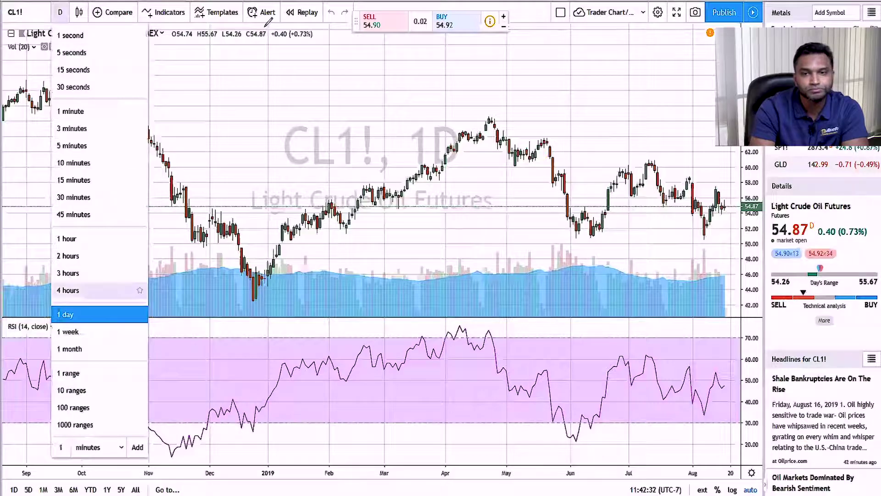
click(69, 331)
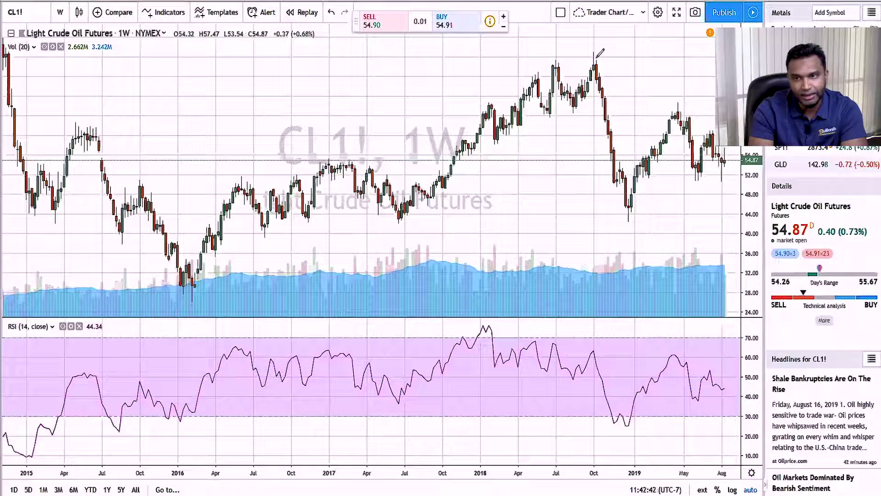
drag(601, 57, 633, 181)
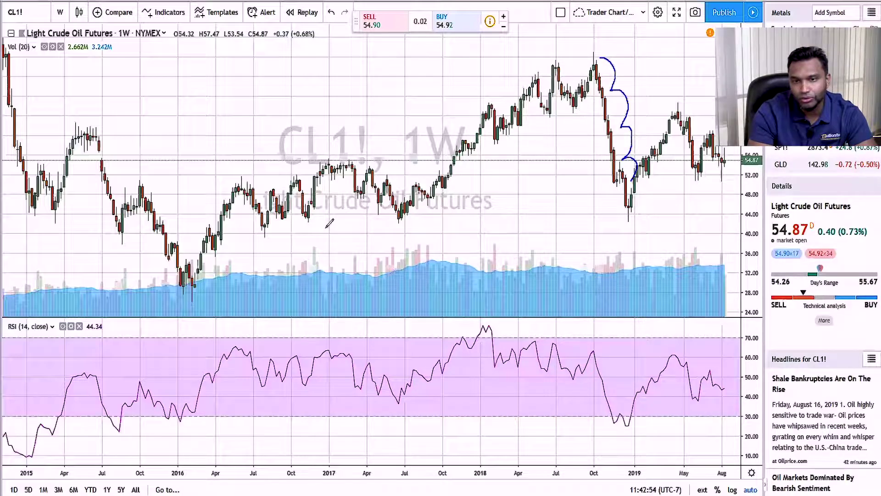
drag(397, 192, 570, 51)
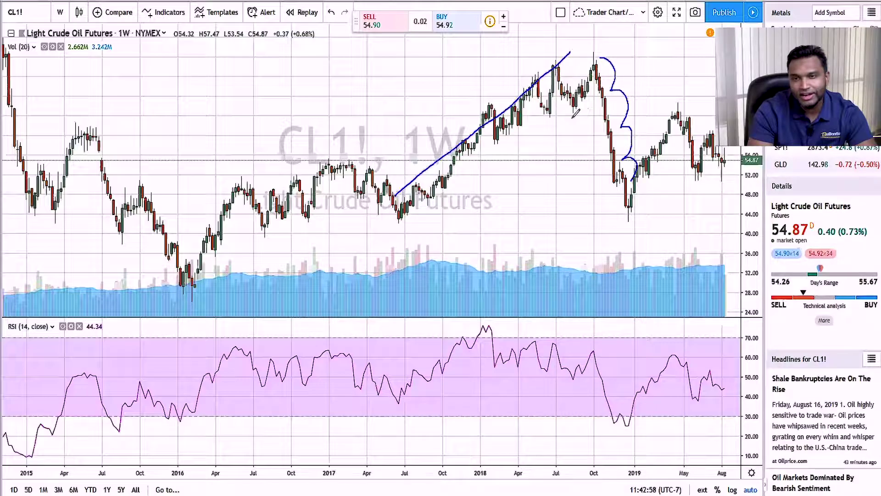
Mark the 2018 top and October 2018 high, then circle the W interval and late-2018 low.
mouse_move(563, 127)
mouse_down()
mouse_move(621, 47)
mouse_move(613, 87)
mouse_move(579, 130)
mouse_up()
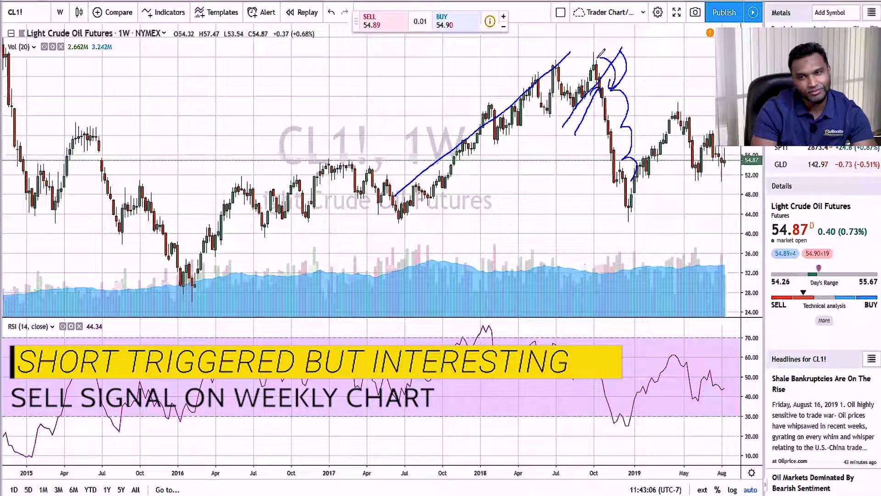
drag(605, 55, 623, 25)
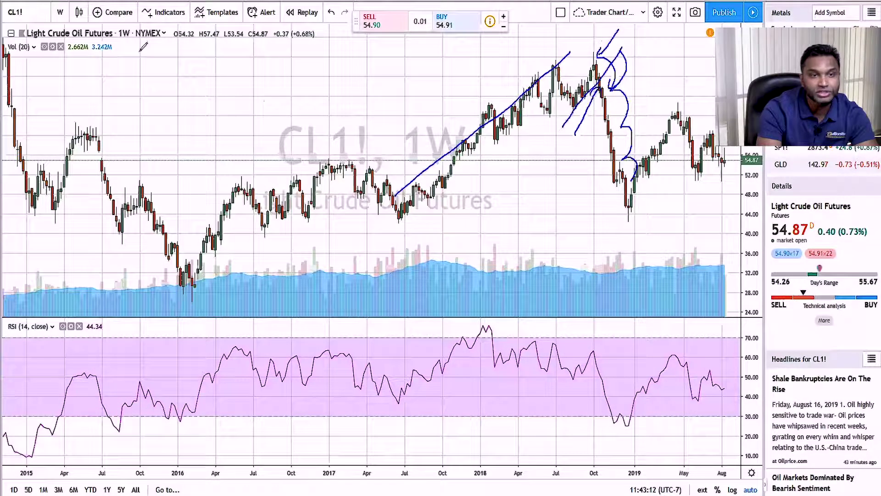
mouse_move(66, 1)
mouse_down()
mouse_move(73, 20)
mouse_move(68, 2)
mouse_up()
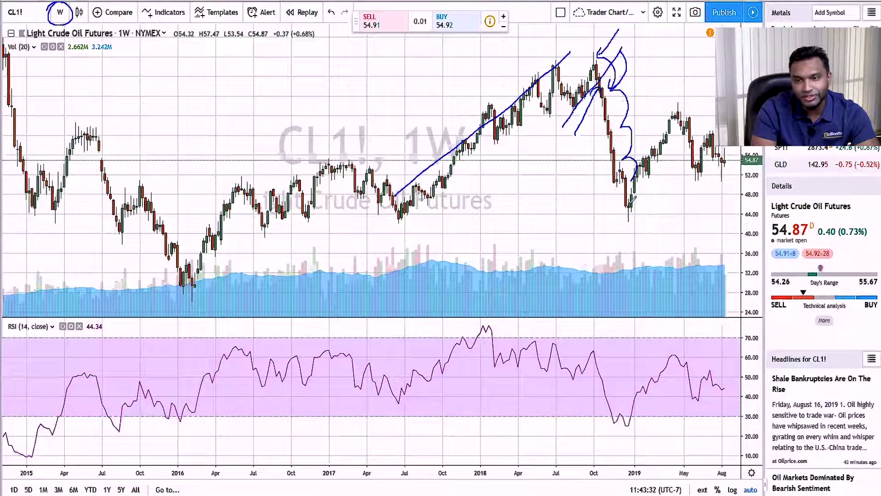
mouse_move(629, 196)
mouse_down()
mouse_move(619, 223)
mouse_move(643, 213)
mouse_move(635, 197)
mouse_up()
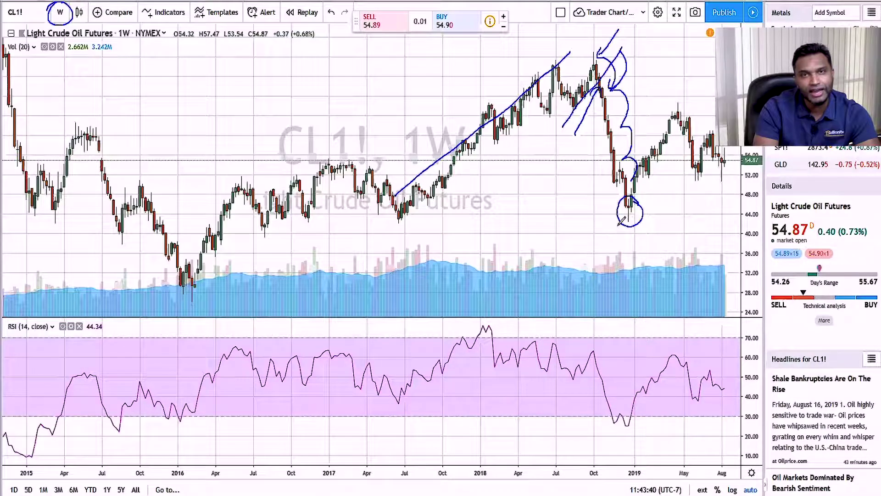
Draw a cross below the late-2018 candles and handwrite an underlined 'DOJI' label.
drag(558, 205, 564, 263)
drag(539, 235, 586, 224)
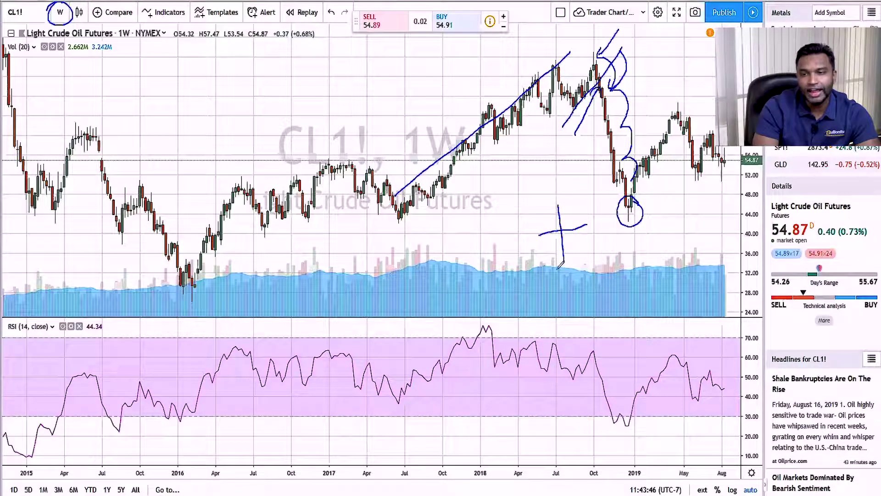
drag(619, 250, 613, 274)
mouse_move(625, 266)
mouse_down()
mouse_move(599, 251)
mouse_move(598, 296)
mouse_up()
drag(649, 250, 657, 276)
drag(673, 229, 682, 248)
click(668, 214)
drag(607, 301, 692, 259)
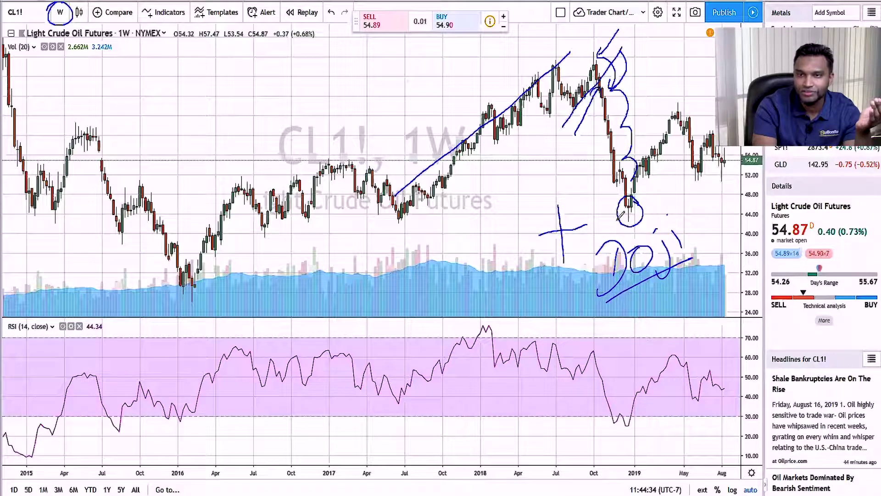
After erasing old marks, arrow the late-2018 low, add a cross below, a curve and a rising stroke.
key(e)
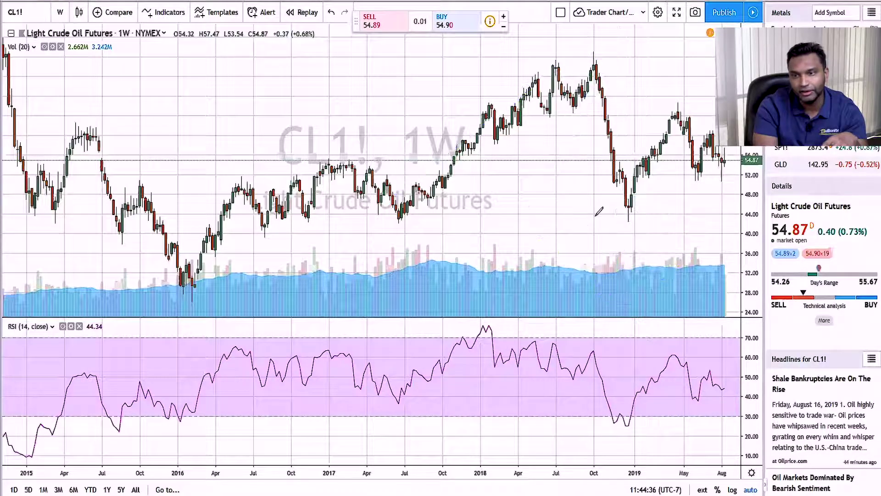
mouse_move(589, 238)
mouse_down()
mouse_move(622, 219)
mouse_move(625, 225)
mouse_up()
drag(535, 238, 538, 290)
drag(522, 268, 560, 260)
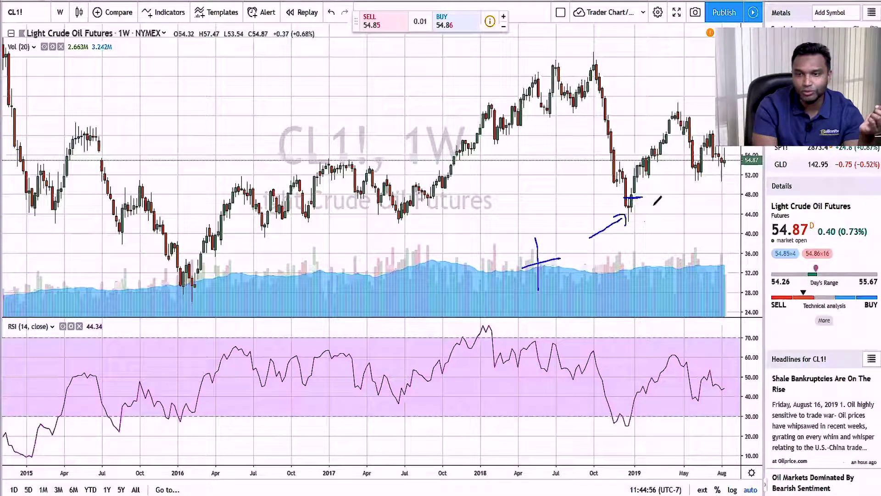
drag(661, 209, 642, 200)
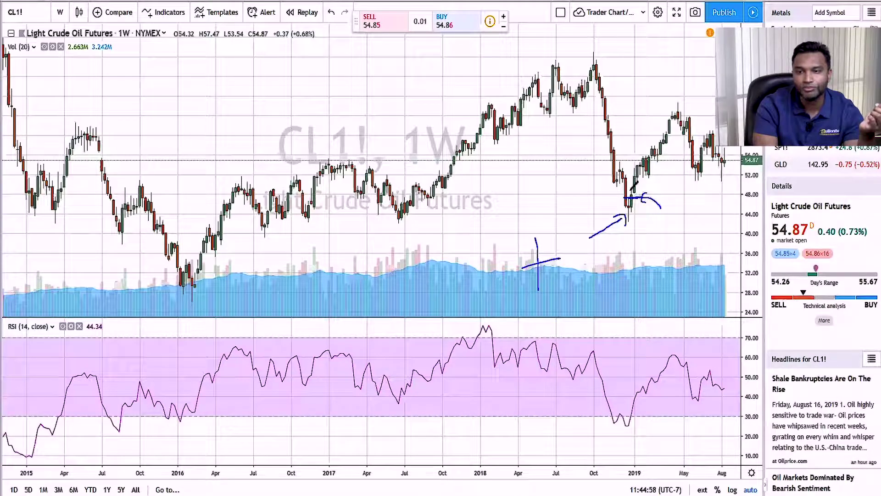
drag(628, 187, 669, 107)
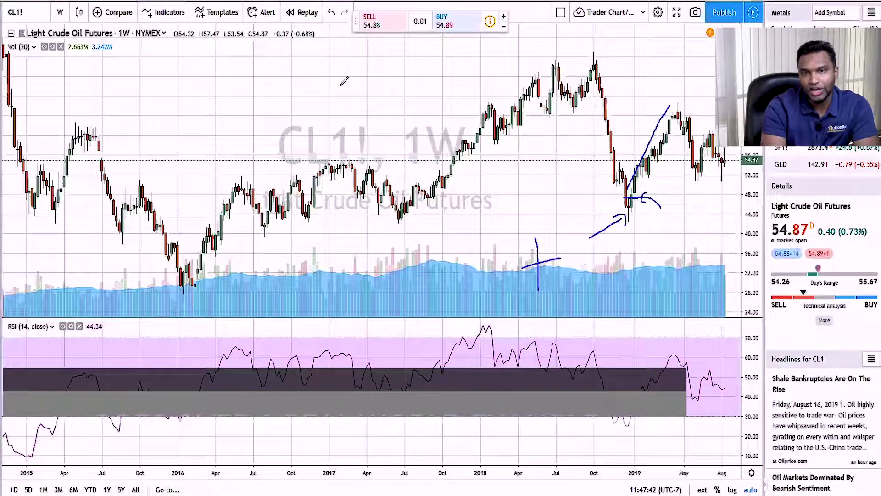
Switch the crude oil chart back to the 1D daily interval.
key(ctrl+Tab)
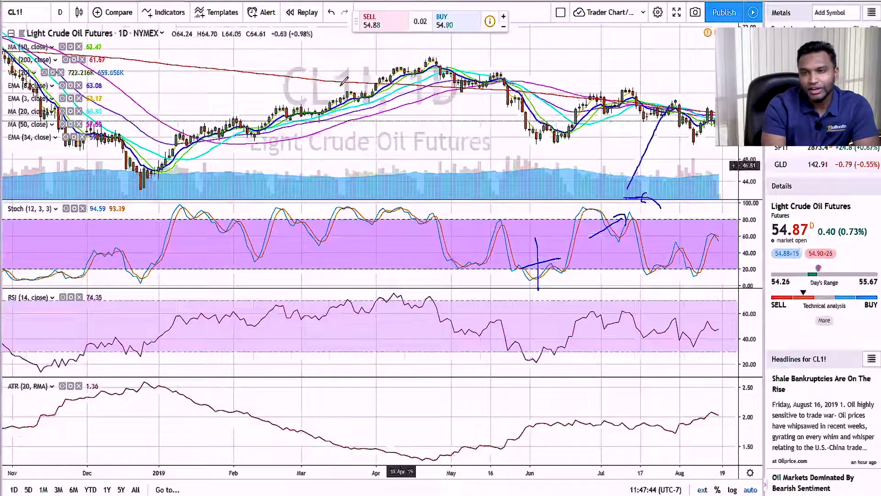
Clear old drawings, circle the D interval and draw an arrow to the July peak.
key(Escape)
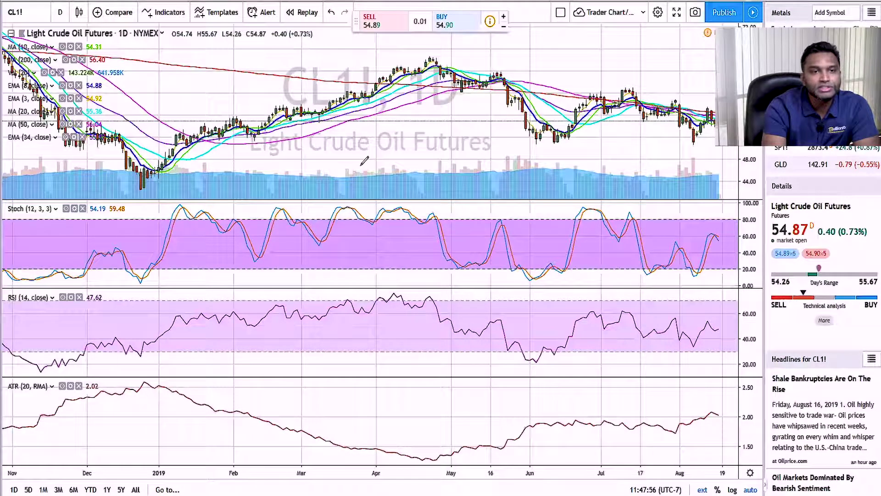
drag(61, 3, 70, 10)
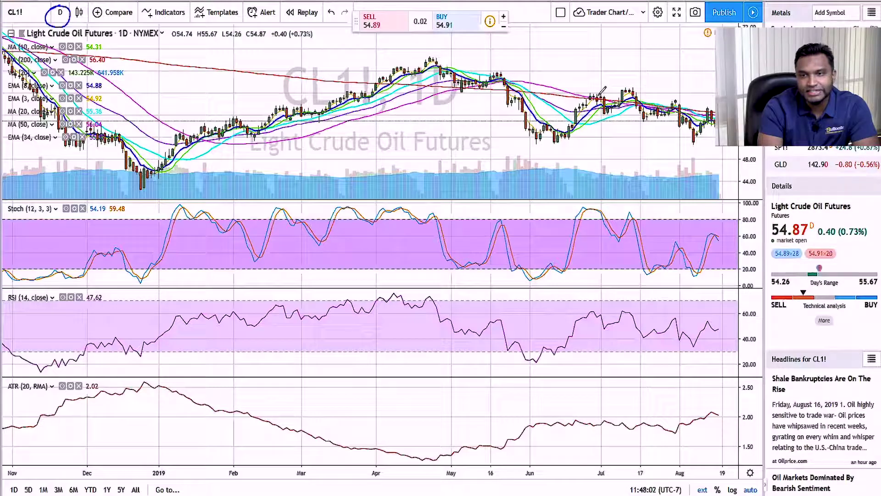
mouse_move(620, 54)
mouse_down()
mouse_move(593, 103)
mouse_move(610, 94)
mouse_move(598, 121)
mouse_move(601, 94)
mouse_move(613, 109)
mouse_move(619, 82)
mouse_move(625, 92)
mouse_move(615, 105)
mouse_up()
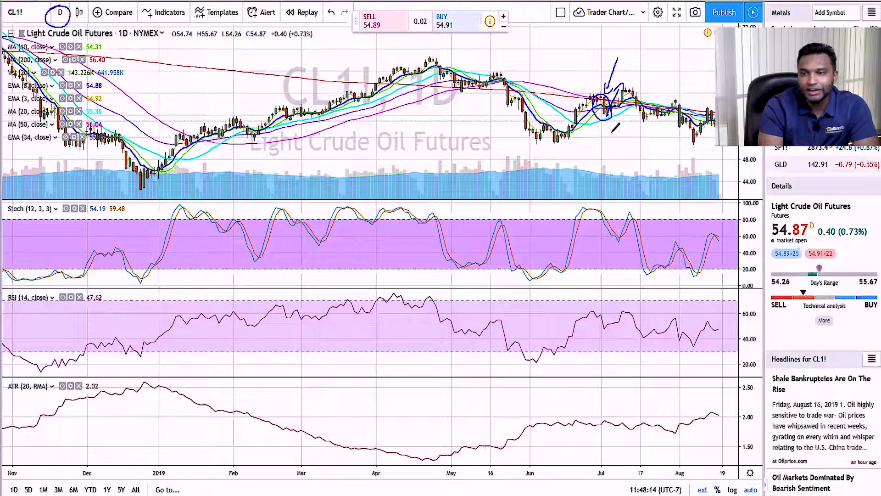
Circle the late-July candles, ellipse the June–August range, then erase all drawings.
mouse_move(671, 102)
mouse_down()
mouse_move(664, 118)
mouse_move(672, 94)
mouse_move(689, 114)
mouse_up()
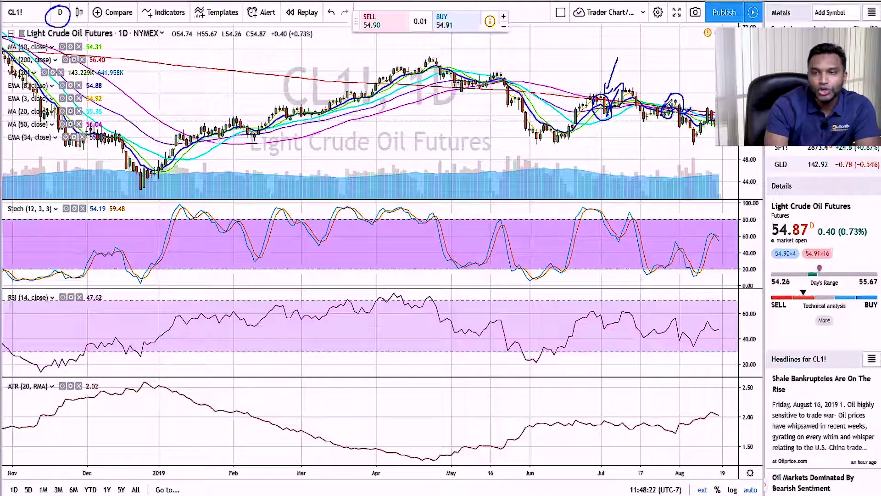
mouse_move(579, 86)
mouse_down()
mouse_move(710, 71)
mouse_move(624, 155)
mouse_move(590, 70)
mouse_up()
mouse_move(536, 138)
mouse_down()
mouse_move(547, 179)
mouse_move(611, 120)
mouse_move(648, 151)
mouse_move(685, 115)
mouse_move(729, 153)
mouse_up()
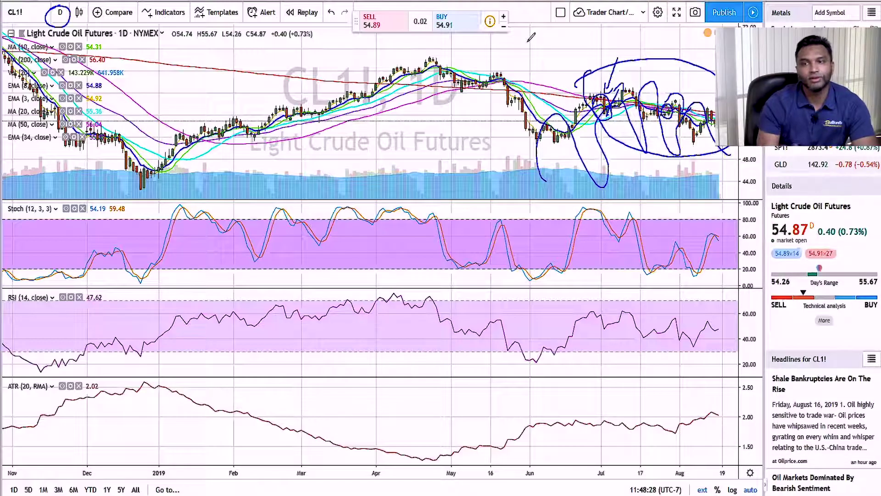
key(e)
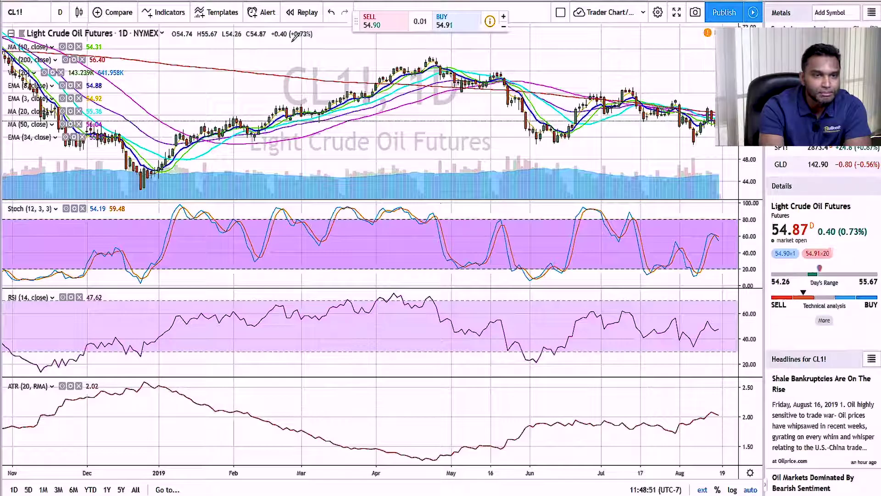
Set the chart to the 1-month interval, re-selecting it after it reverts to weekly.
click(60, 12)
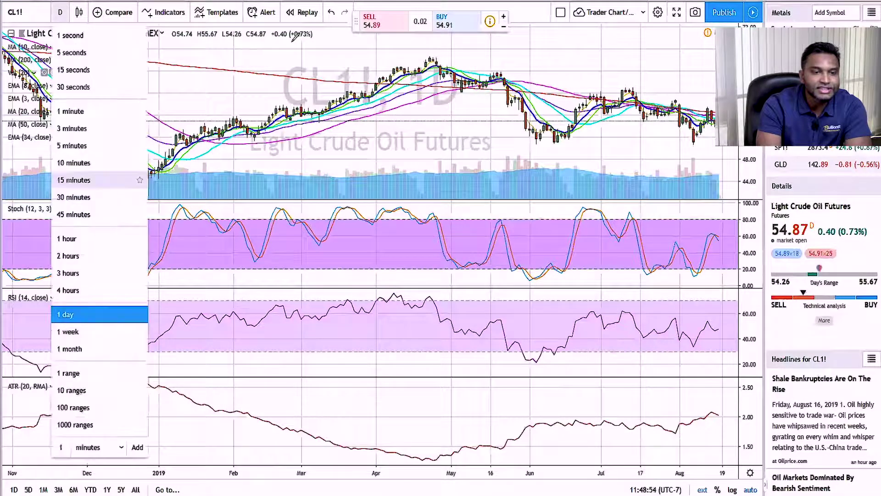
click(92, 409)
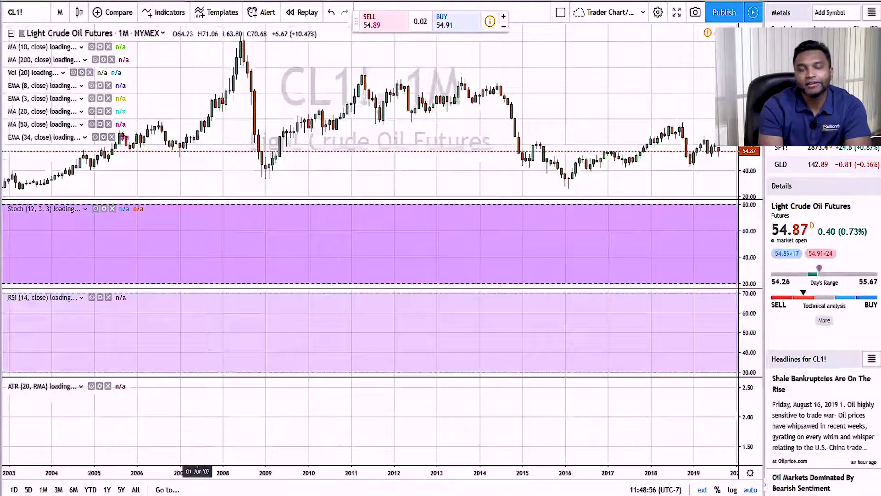
key(w)
key(Return)
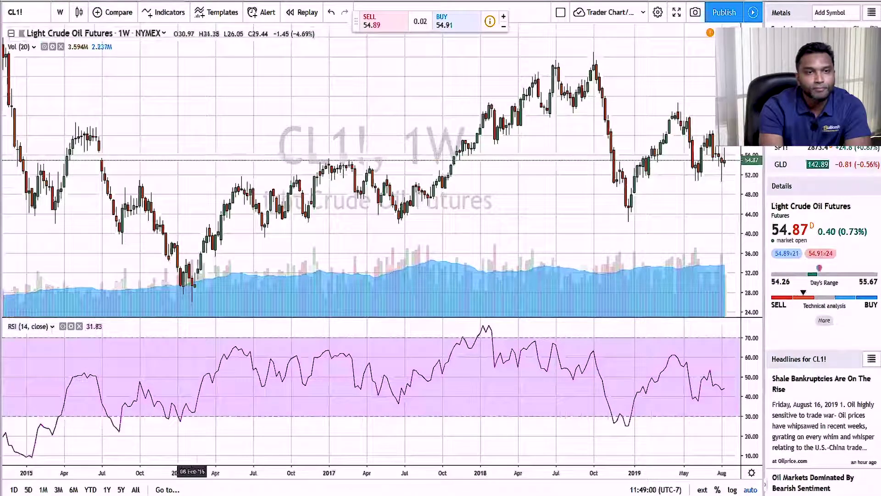
click(60, 12)
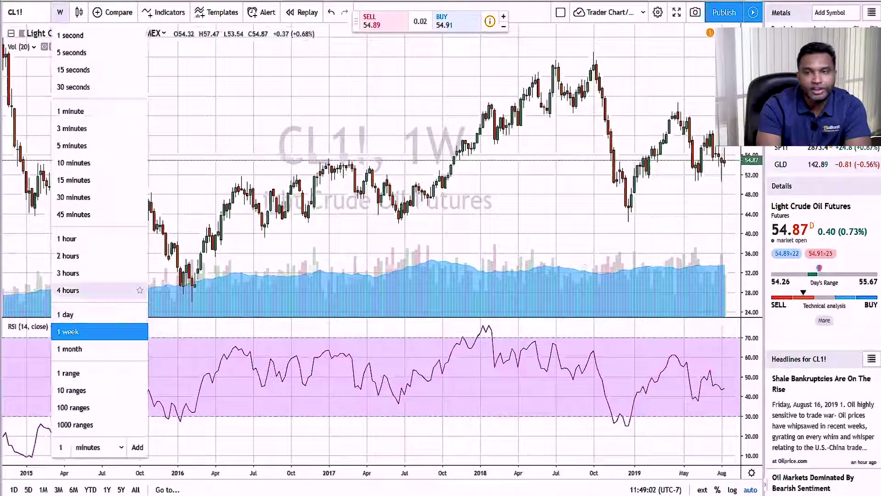
click(72, 349)
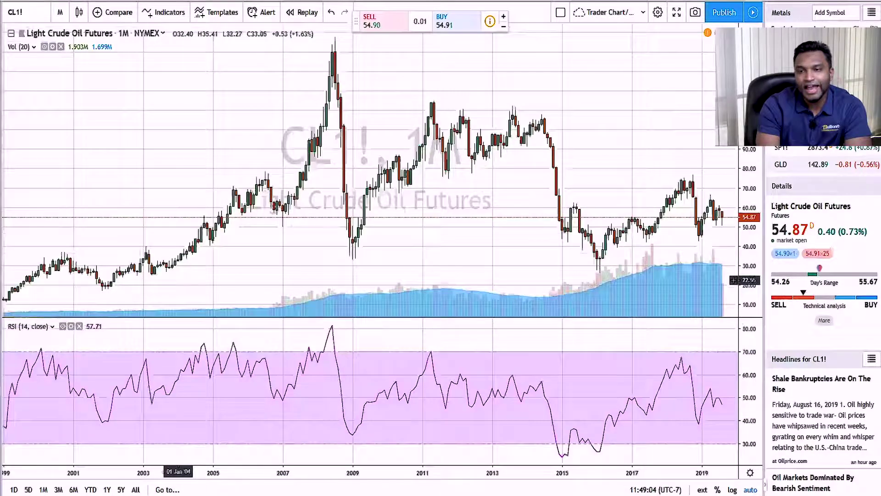